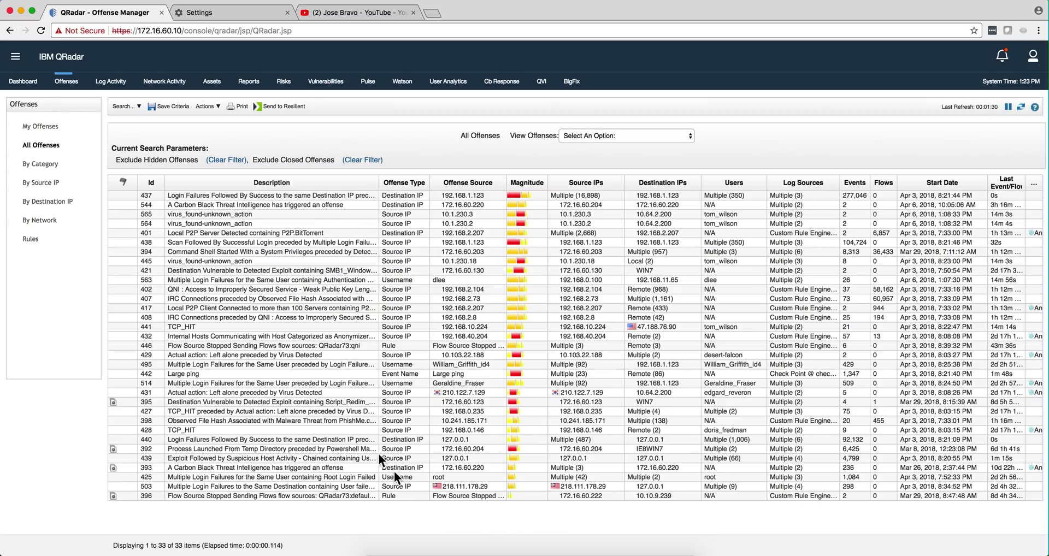
Select offense 392 in the Offenses list and open its summary page
mouse_move(452, 449)
left_click(743, 448)
double_click(742, 448)
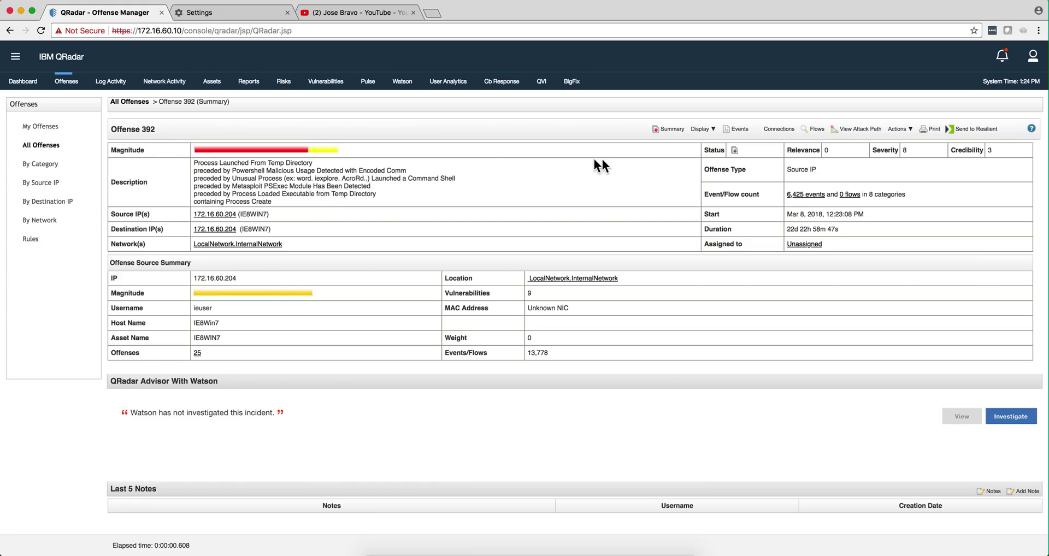
Display offense 392's 21 contributing rules, then return to the All Offenses list
left_click(696, 129)
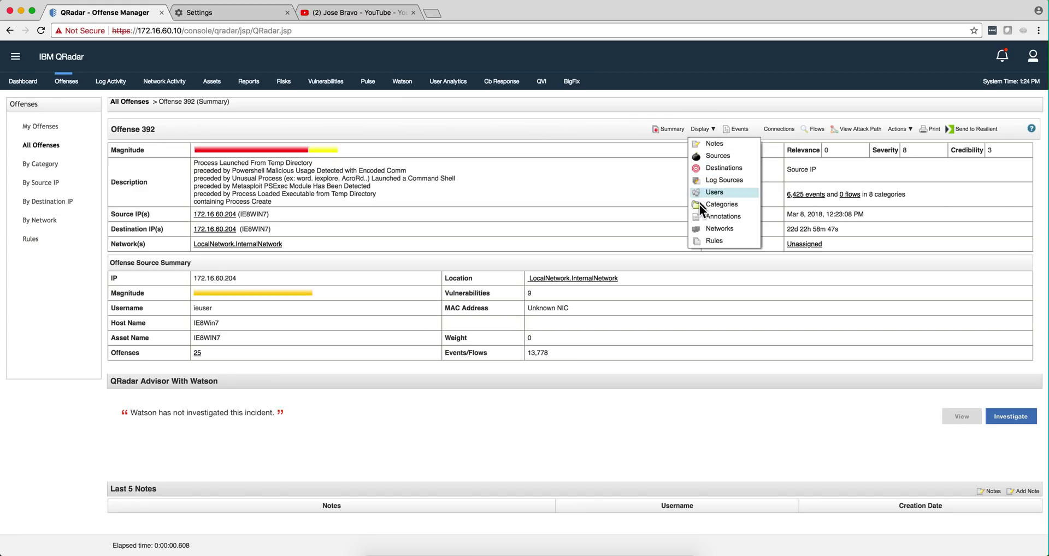
left_click(710, 240)
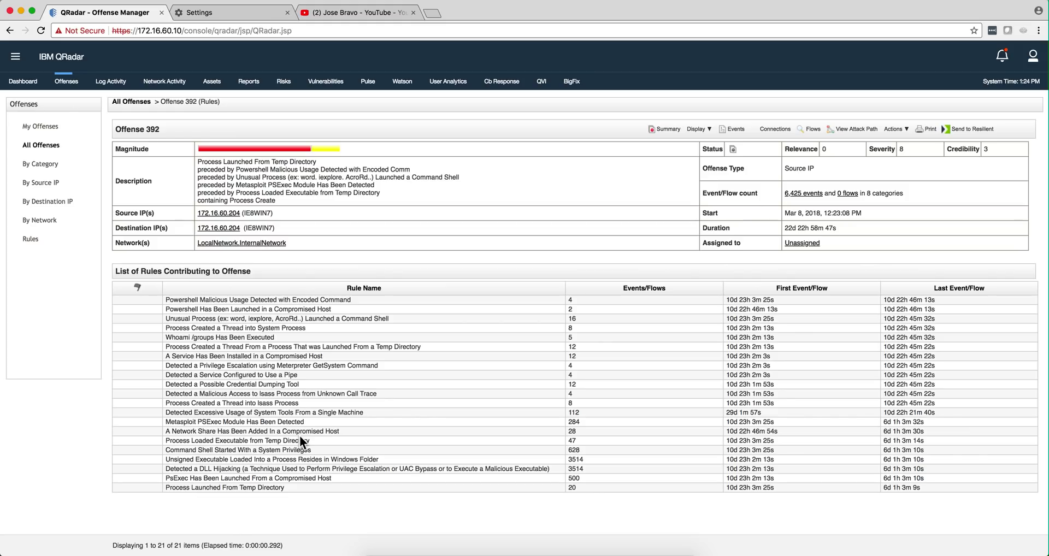
left_click(66, 82)
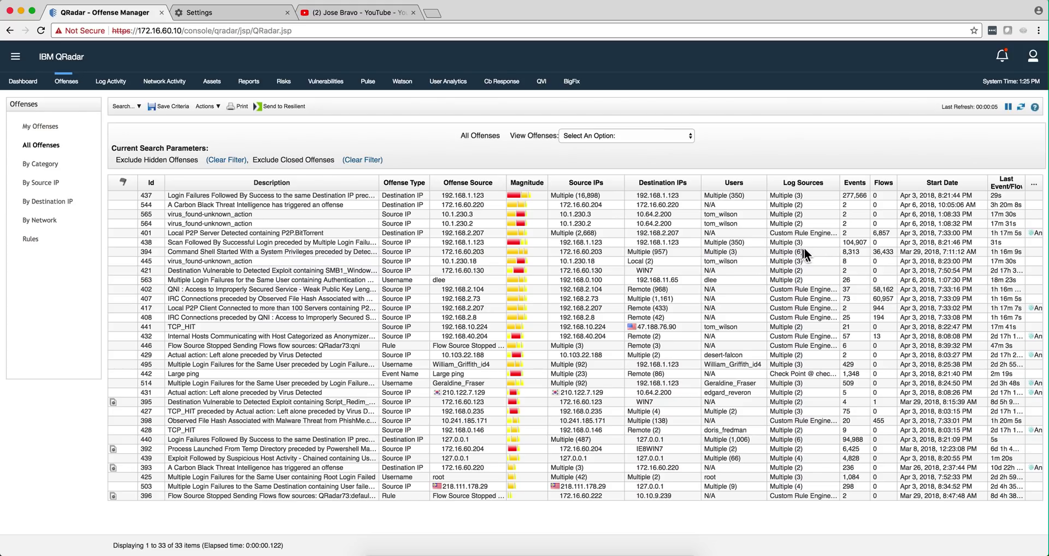
left_click(851, 252)
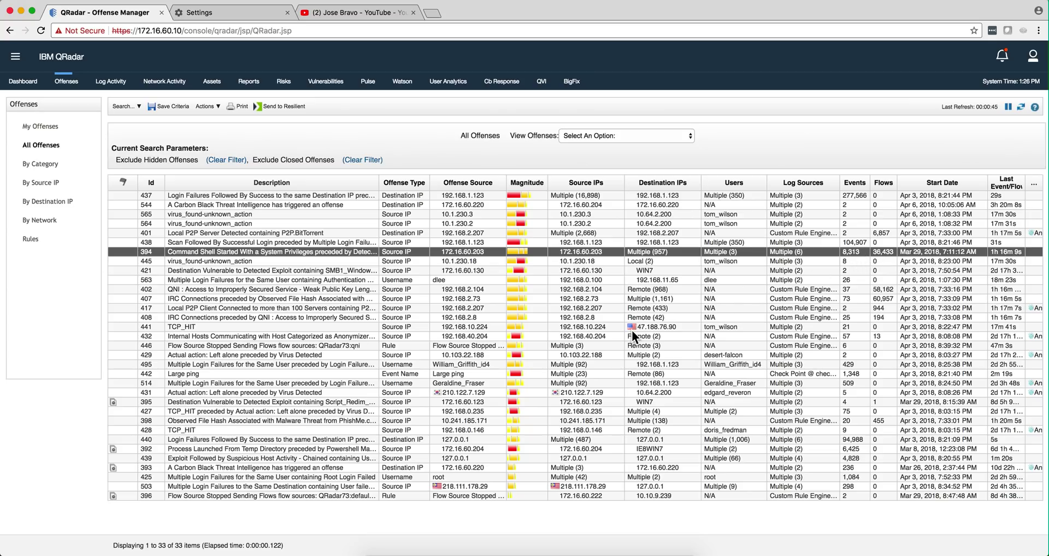
left_click(299, 419)
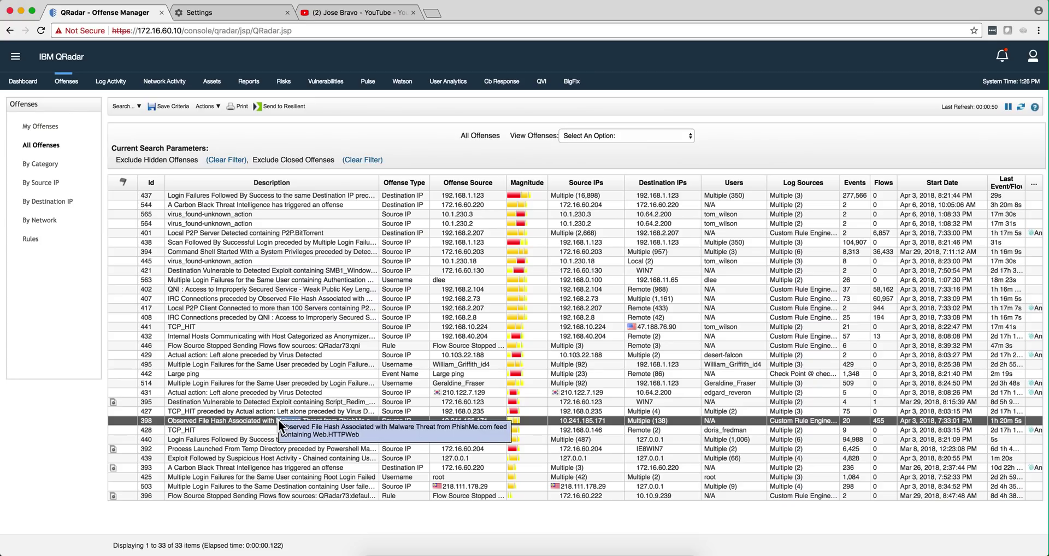
Open the summary page for offense 398
double_click(279, 421)
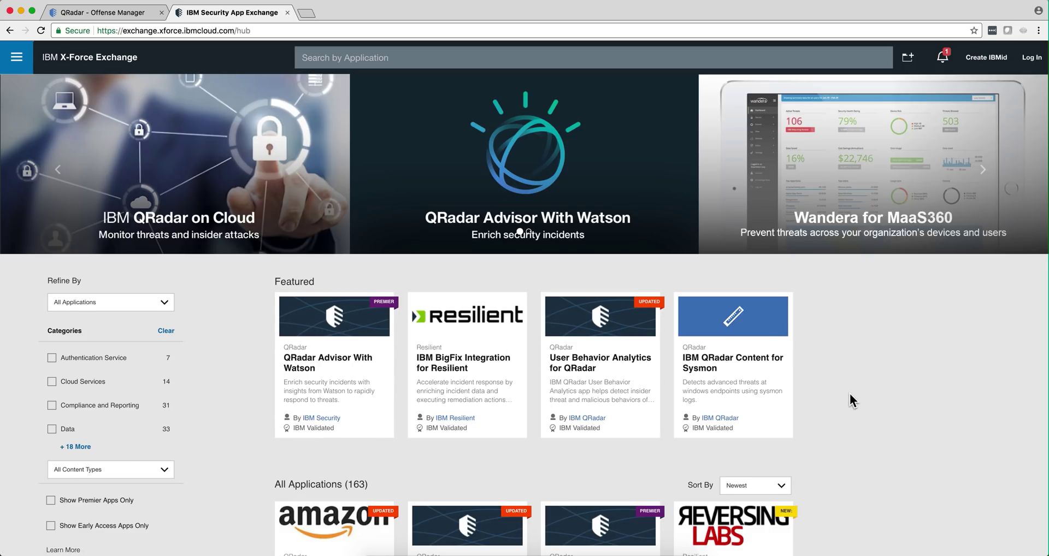
Scroll the All Applications grid down to the PhishMe Intelligence app card
scroll(849, 394, "down", 6)
scroll(850, 394, "down", 10)
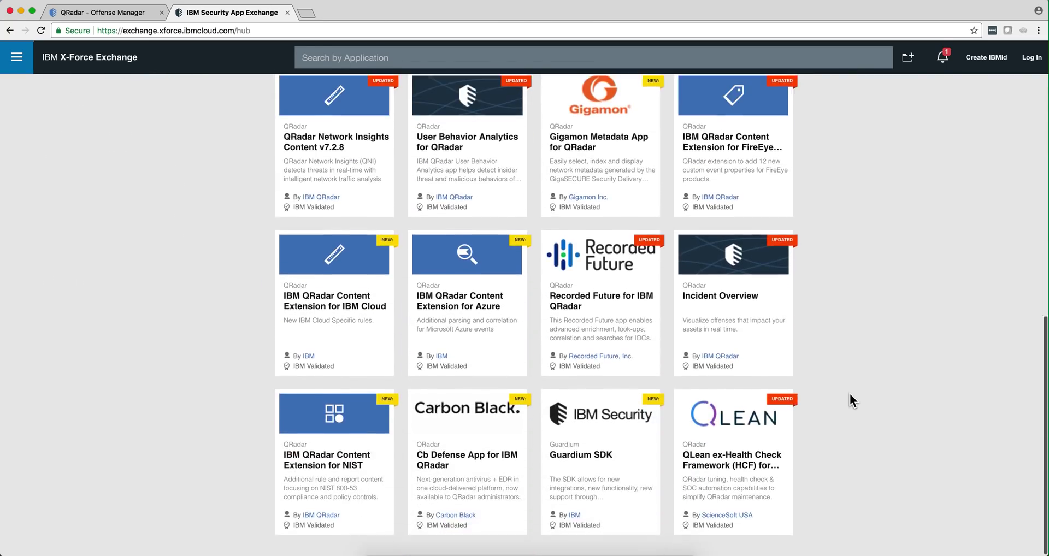
scroll(850, 393, "down", 13)
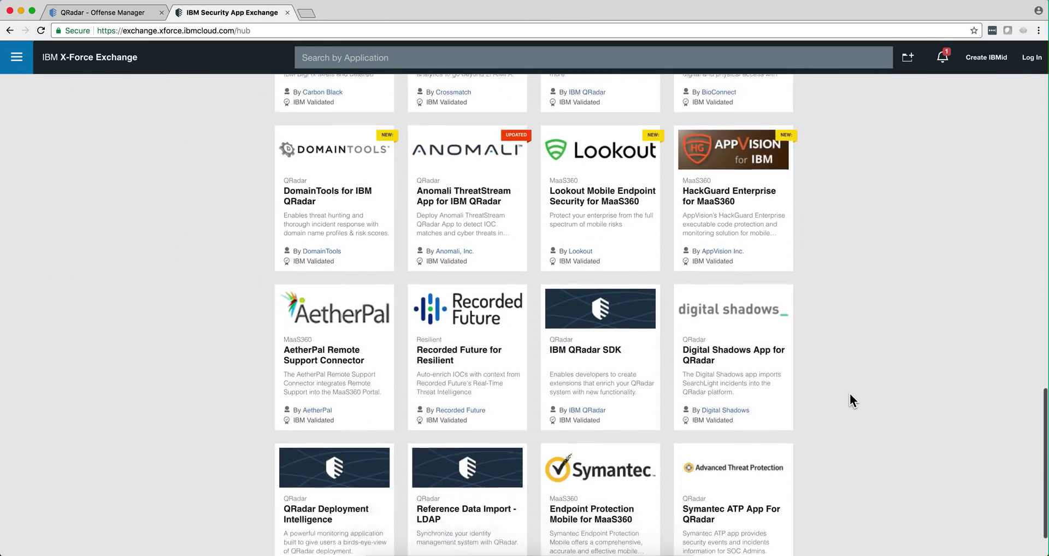
scroll(850, 393, "down", 8)
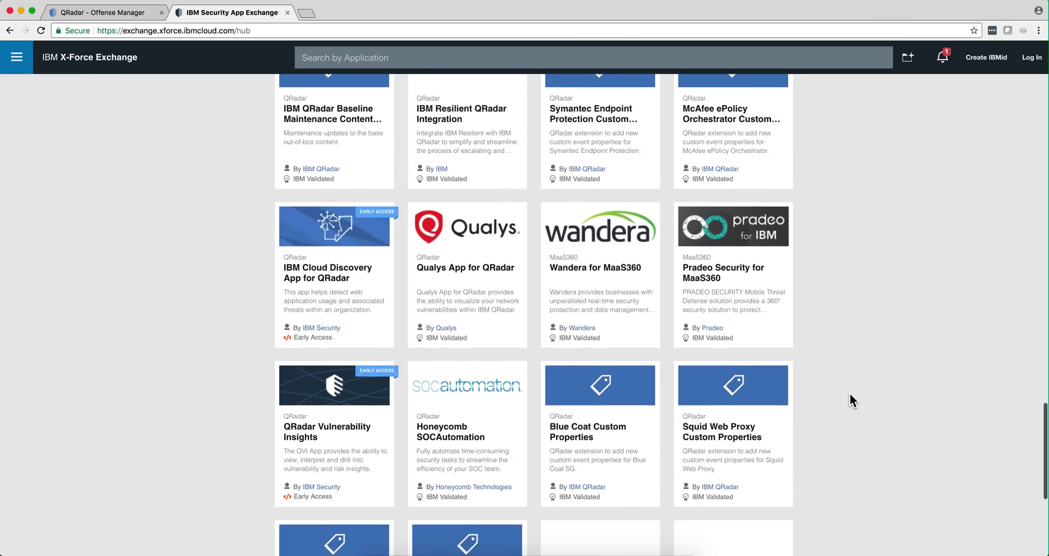
scroll(850, 394, "down", 5)
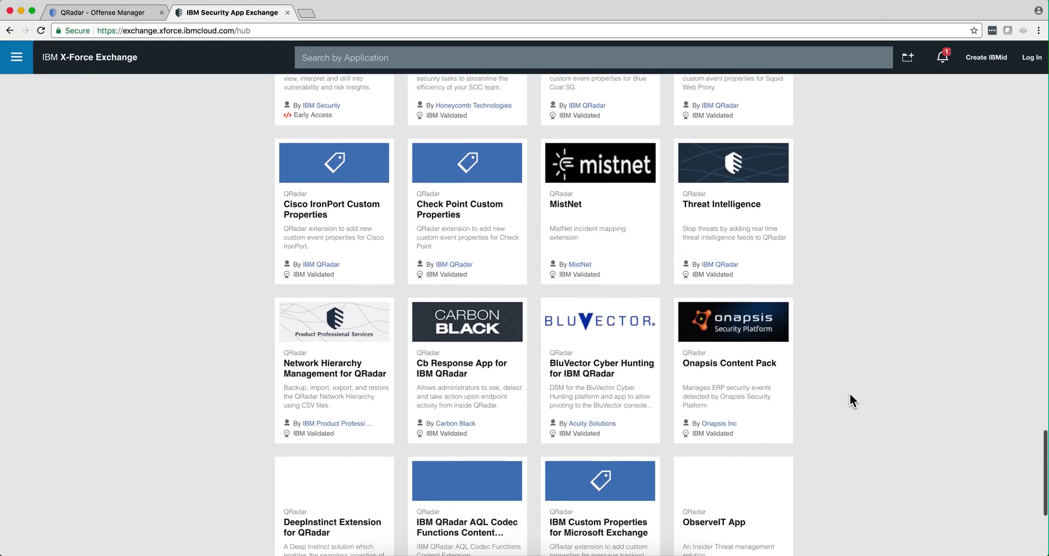
scroll(849, 394, "down", 4)
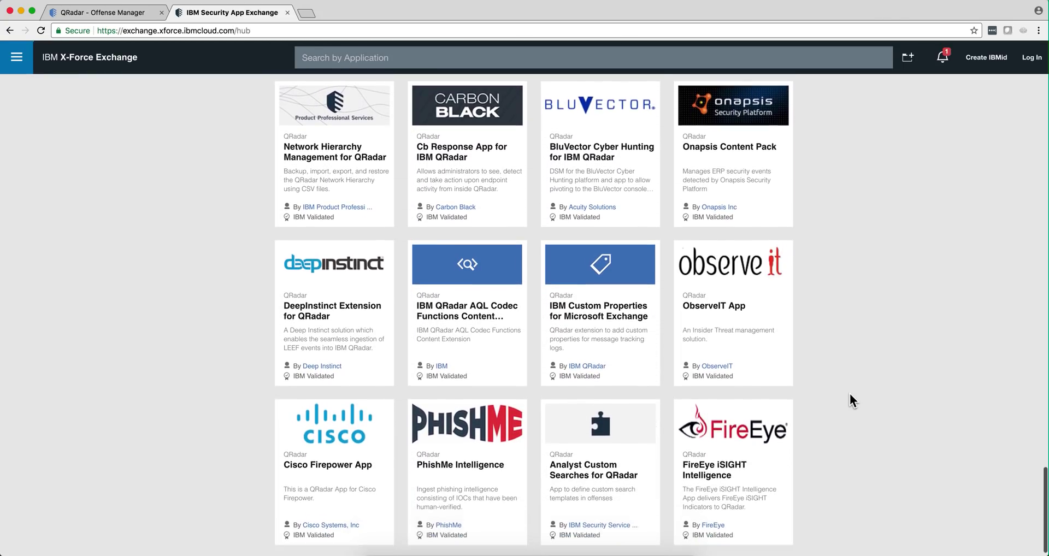
scroll(850, 393, "down", 1)
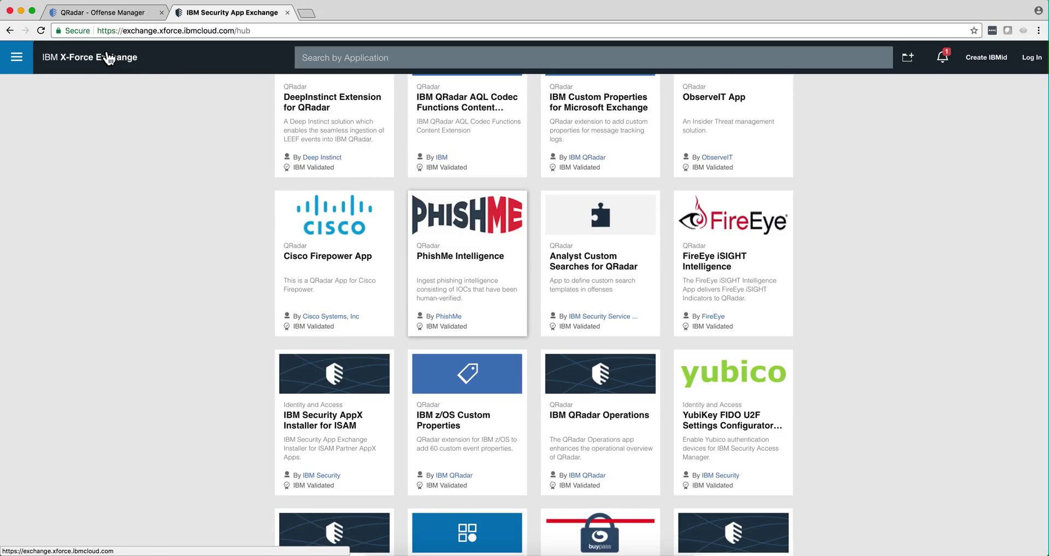
Back in QRadar, open Reference Set Management from the Admin console
left_click(108, 11)
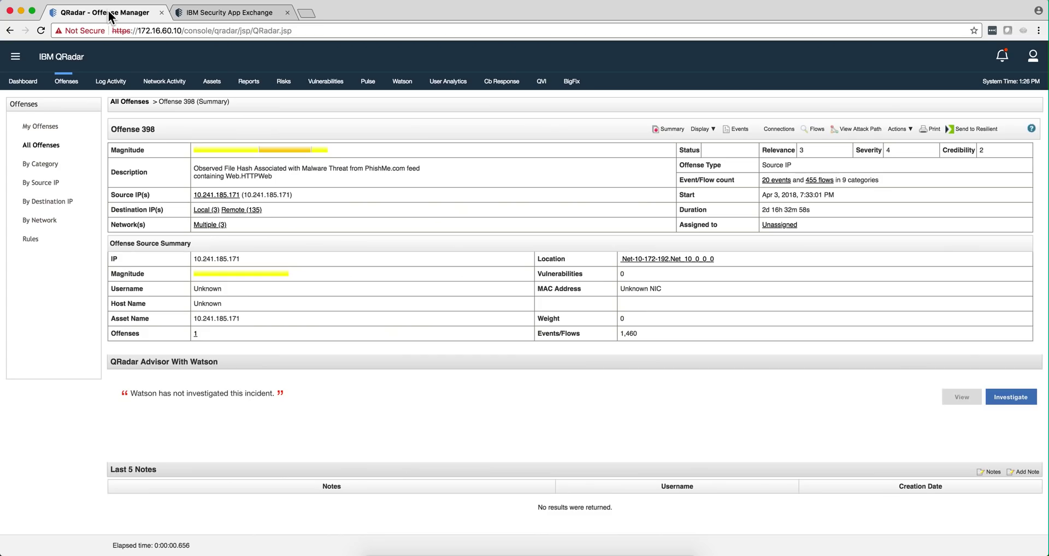
left_click(15, 56)
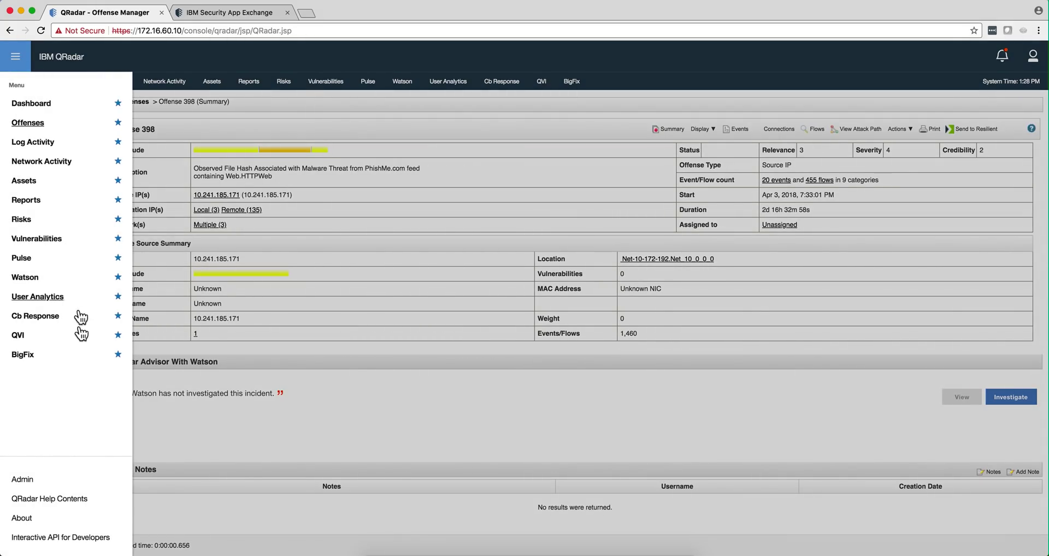
left_click(24, 480)
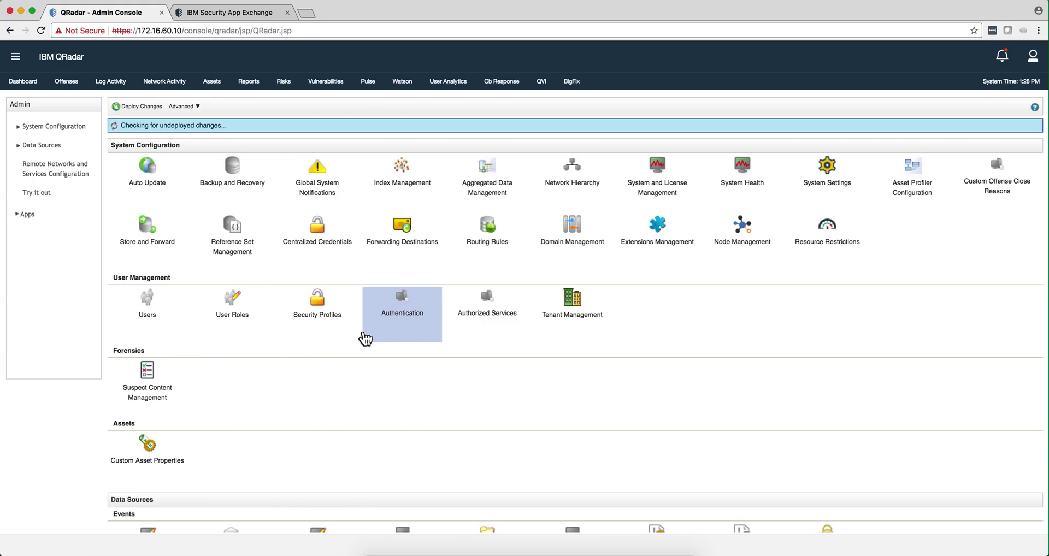
scroll(363, 339, "down", 2)
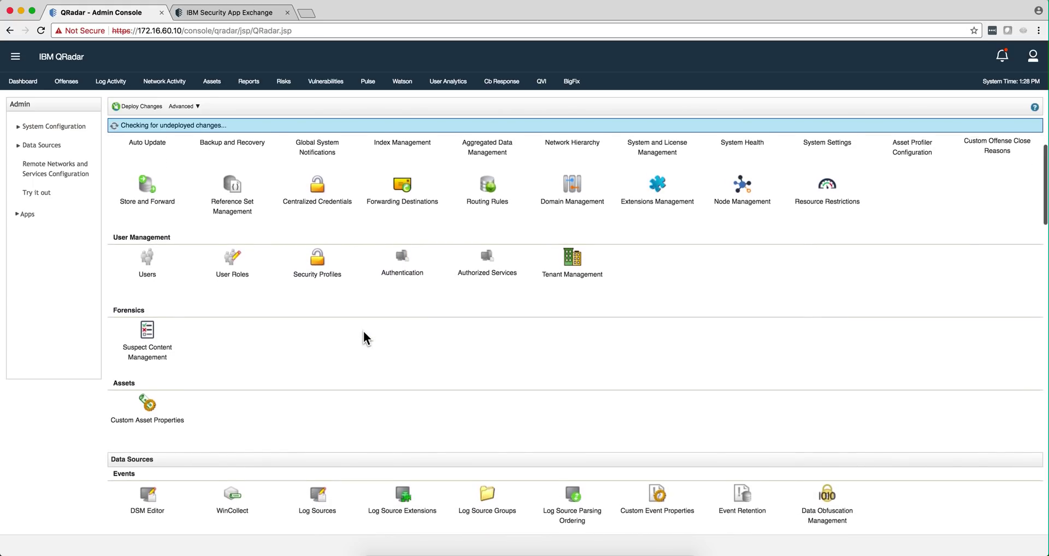
scroll(363, 333, "up", 2)
left_click(242, 247)
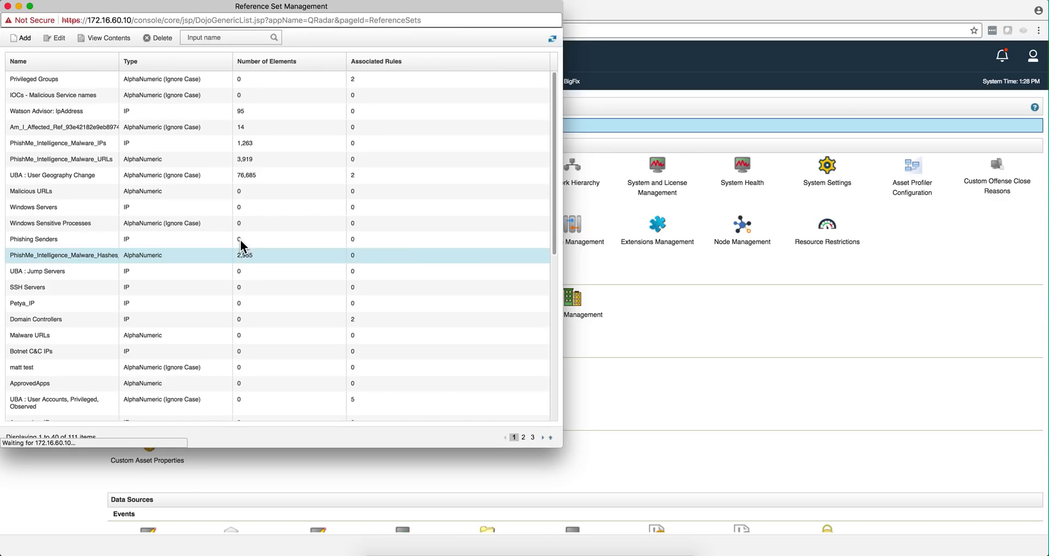
Search reference sets for 'phishme', widen the Name column, then close the window
left_click(205, 37)
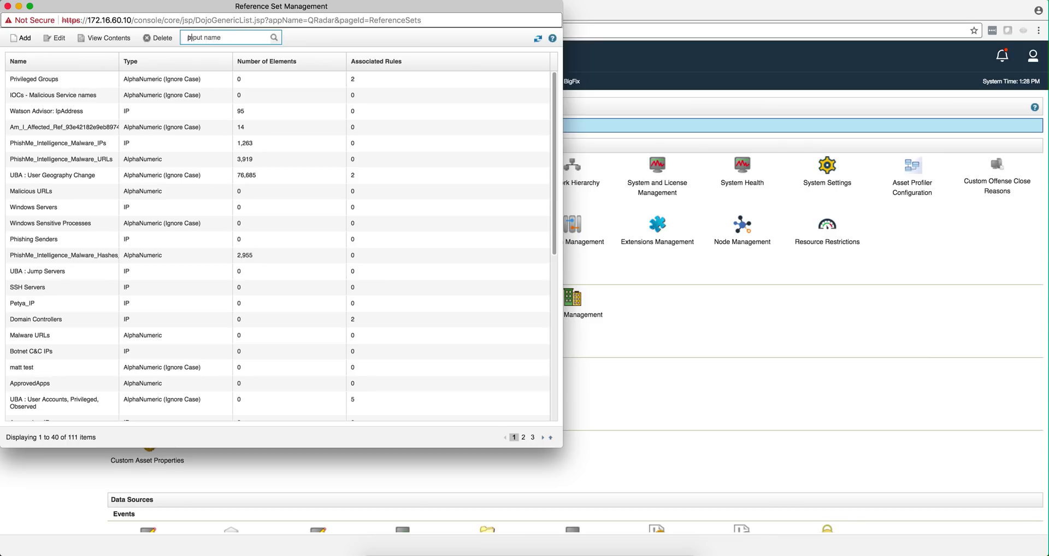
type("phishme")
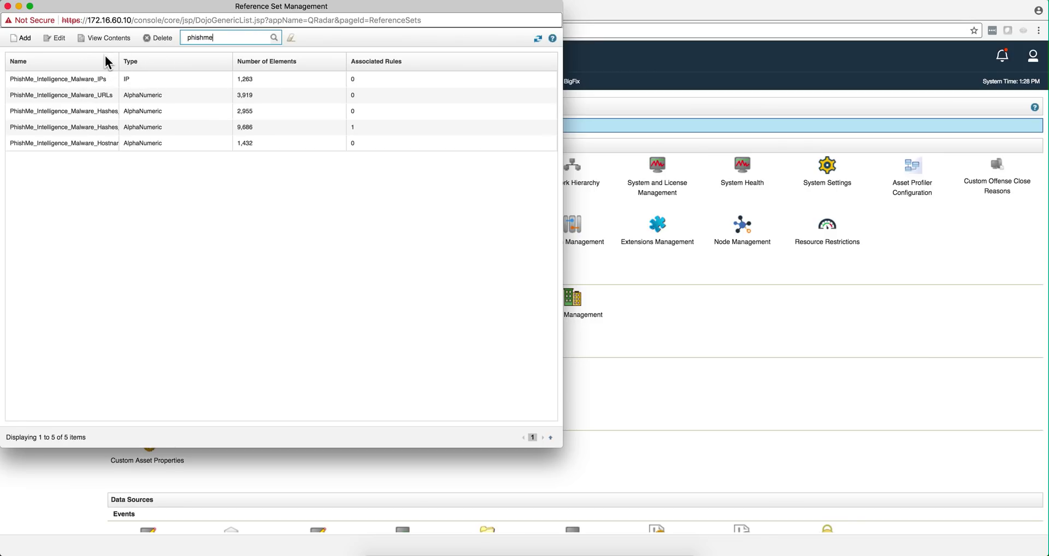
left_click_drag(119, 61, 179, 61)
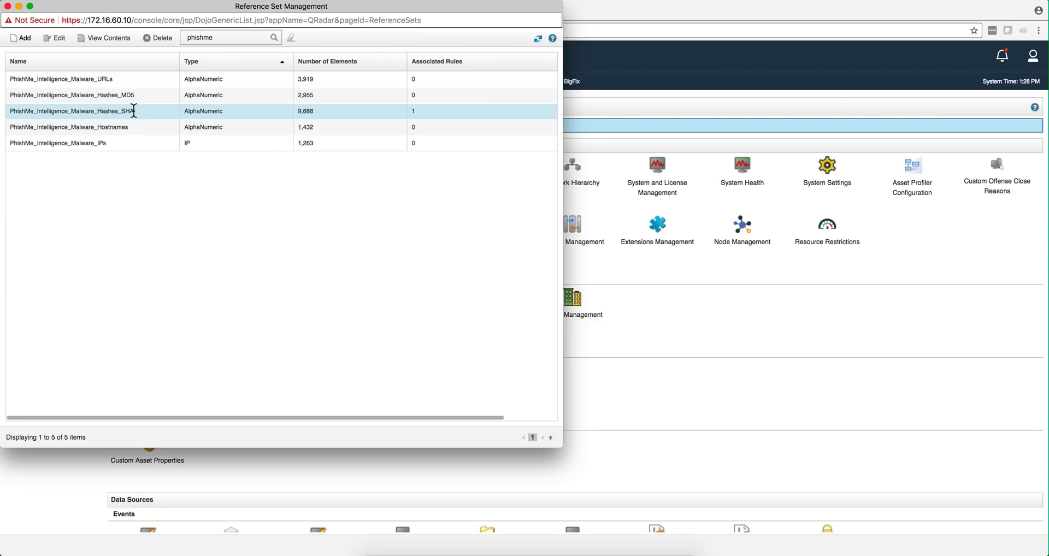
left_click(8, 7)
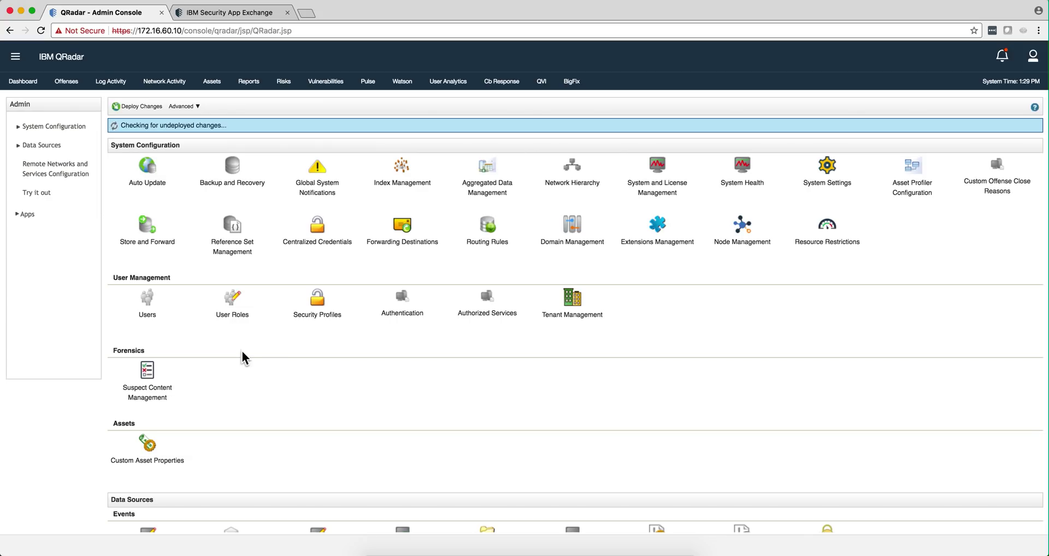
Go back to the Offenses tab to show all 33 offenses
left_click(67, 82)
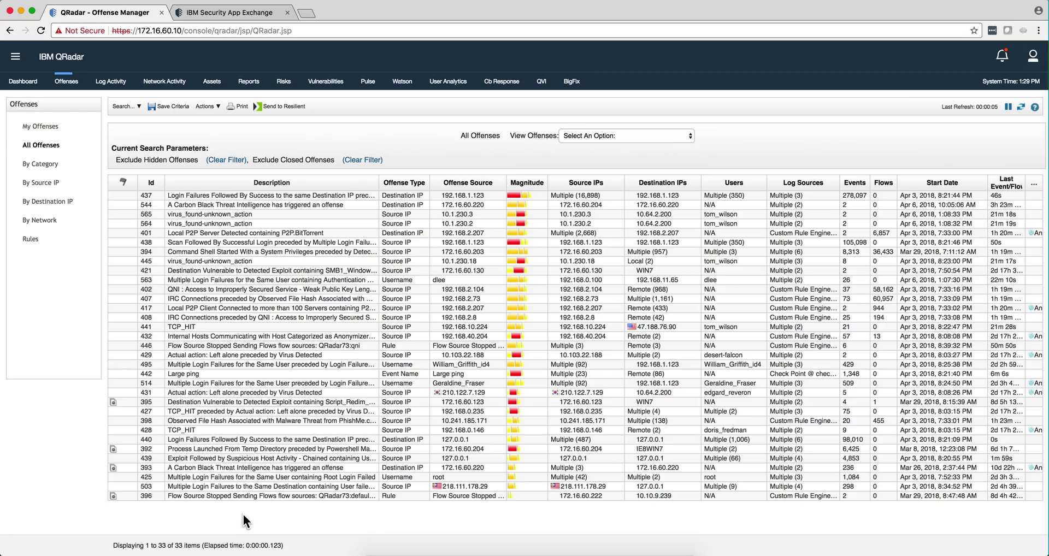
Open offense 392's summary and bring up the context menu for source IP 172.16.60.204
double_click(354, 447)
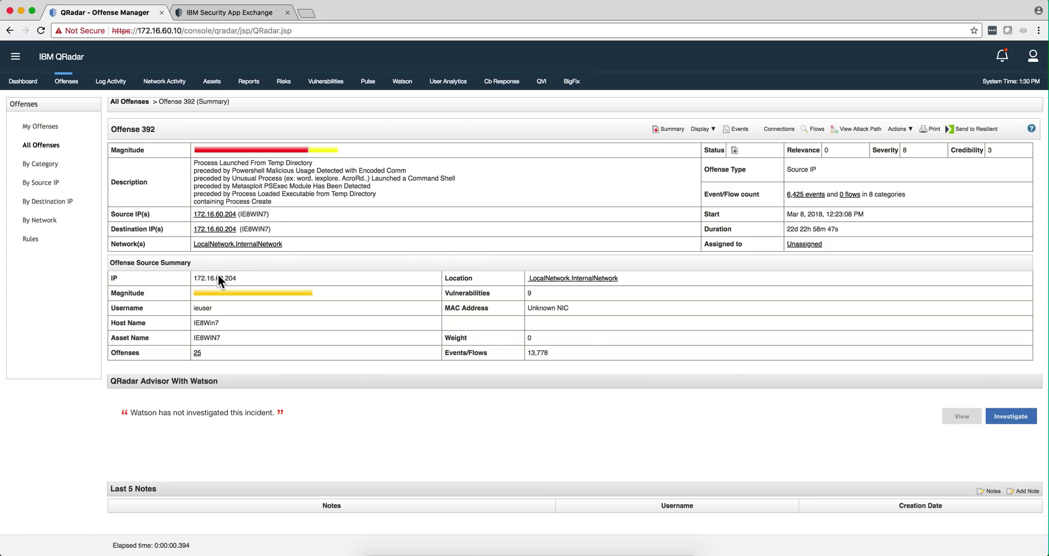
mouse_move(220, 277)
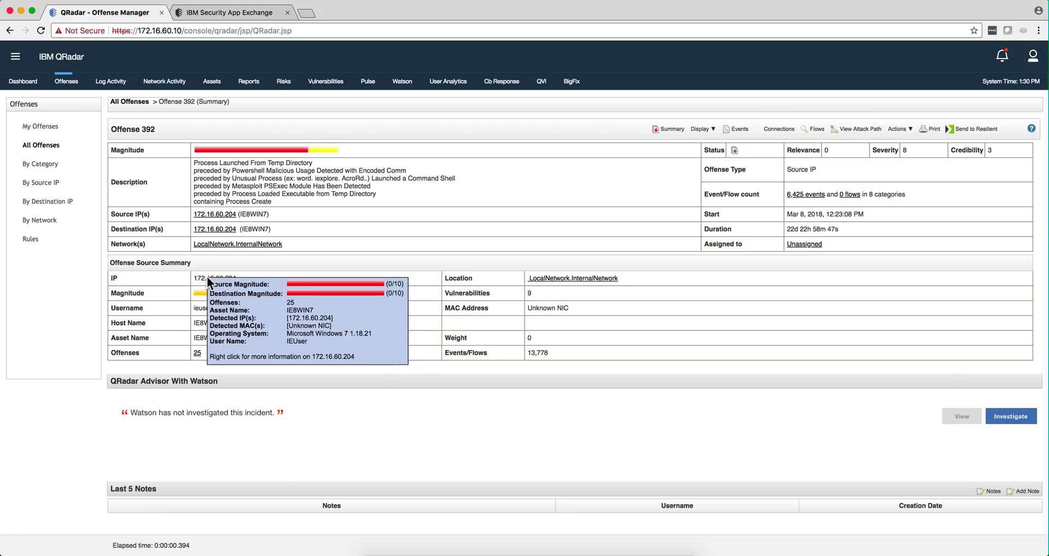
right_click(207, 277)
mouse_move(230, 283)
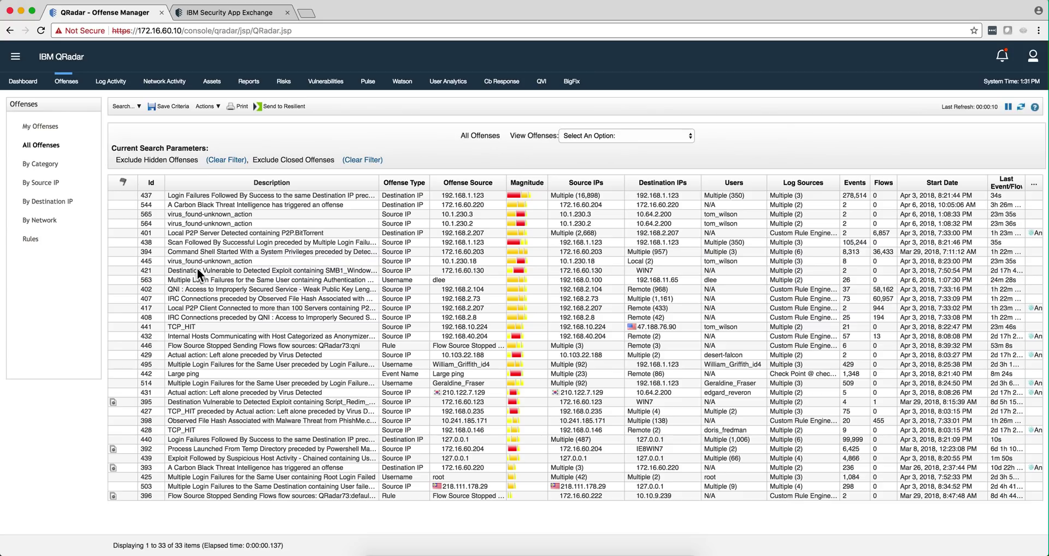
Select offense 421, Destination Vulnerable to Detected Exploit, in the offenses list
left_click(207, 274)
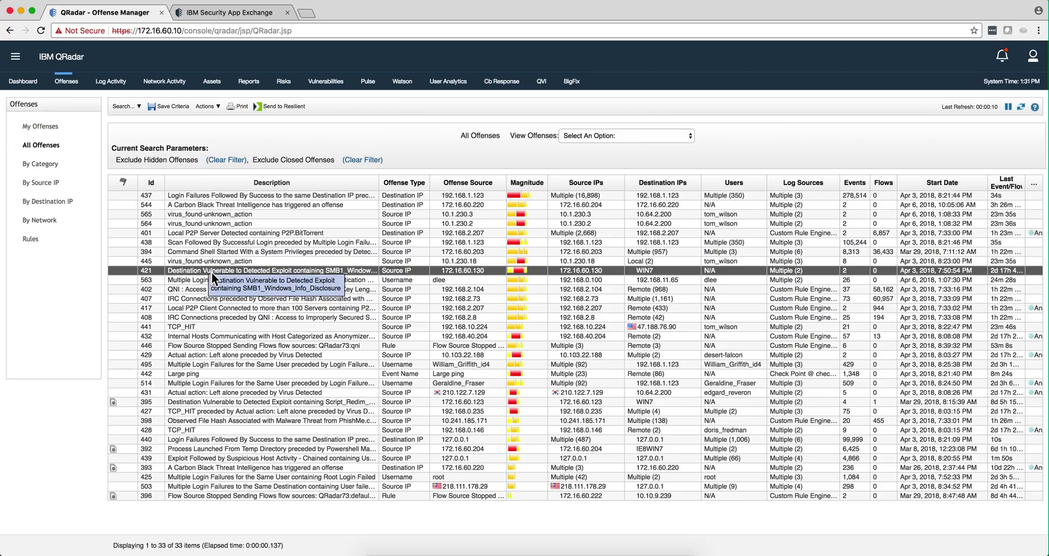
Open offense 421's summary showing Watson has no observables, then switch to User Analytics
double_click(211, 272)
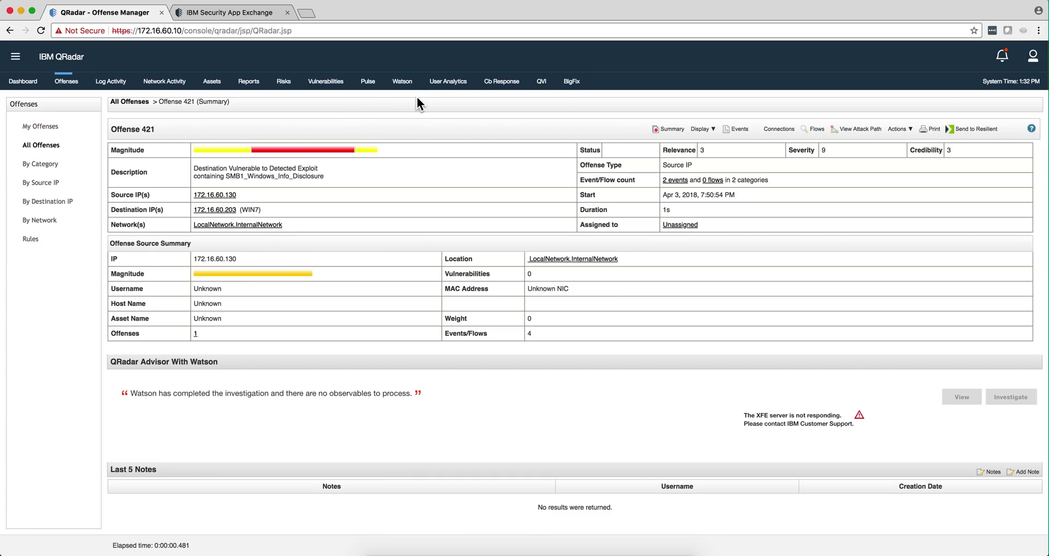
left_click(449, 83)
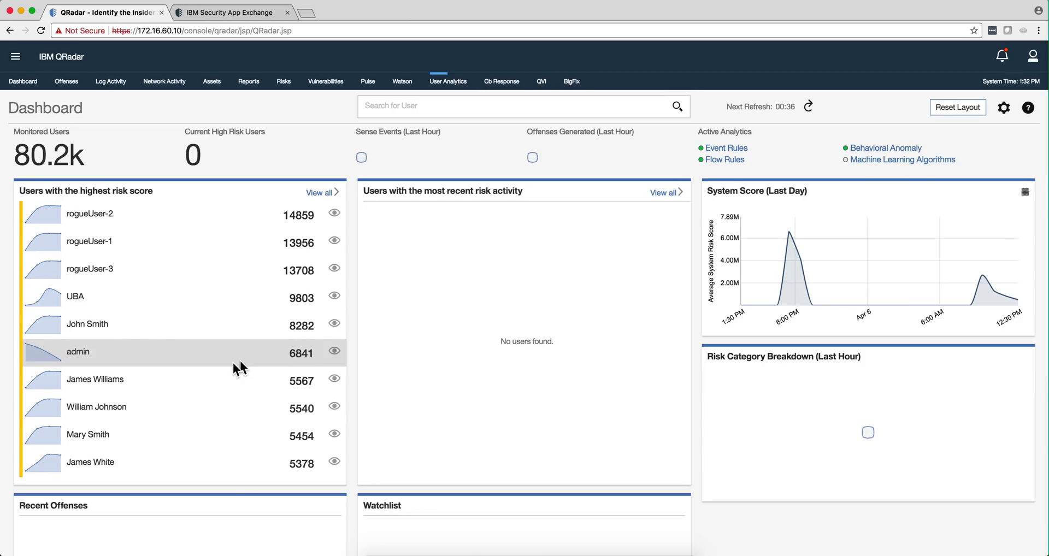
Open the User Details page of a user from the highest risk score list
mouse_move(117, 383)
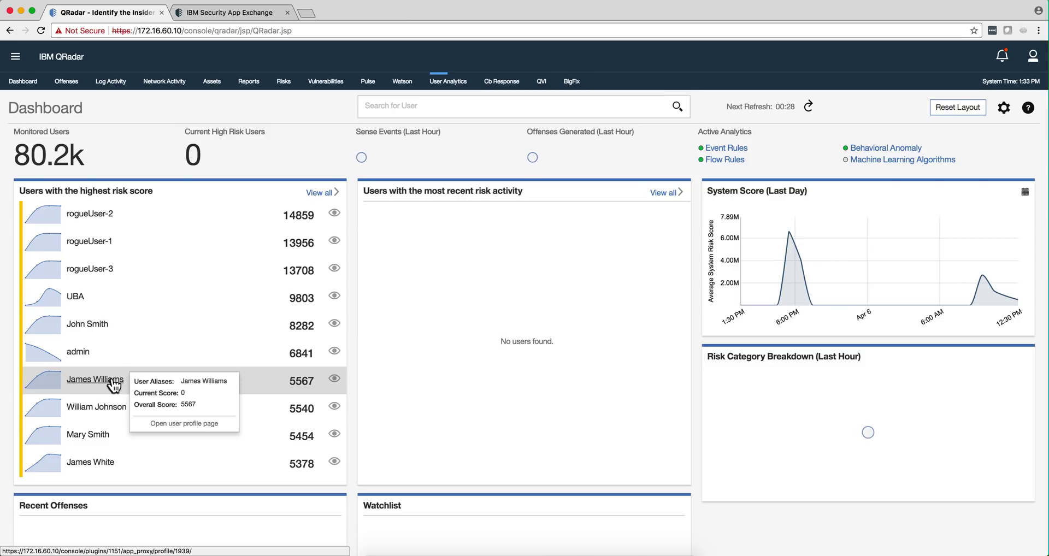
left_click(104, 379)
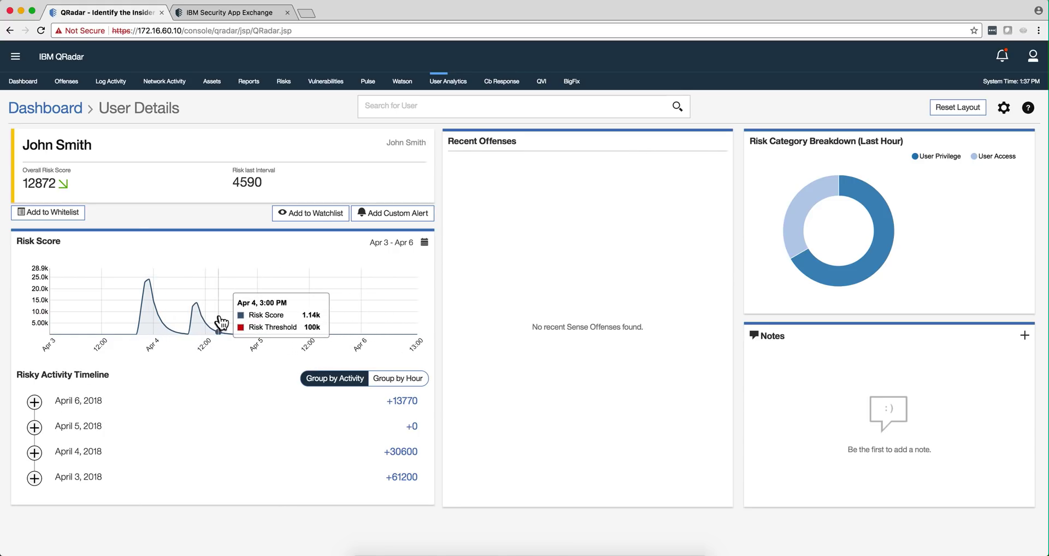
Review the 66 explicit-credential logon events behind the Apr 3 risk spike, then close them
left_click(149, 281)
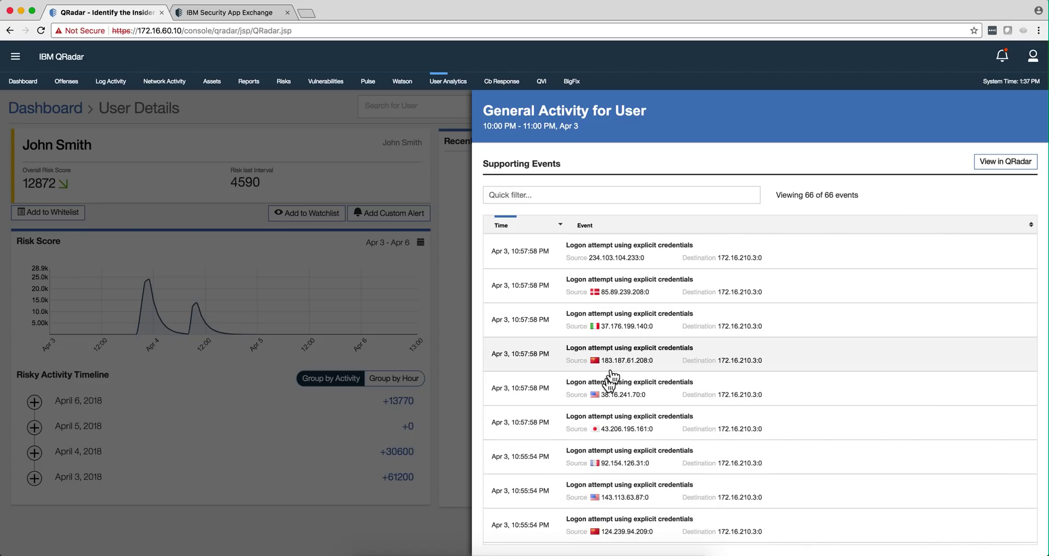
left_click(419, 181)
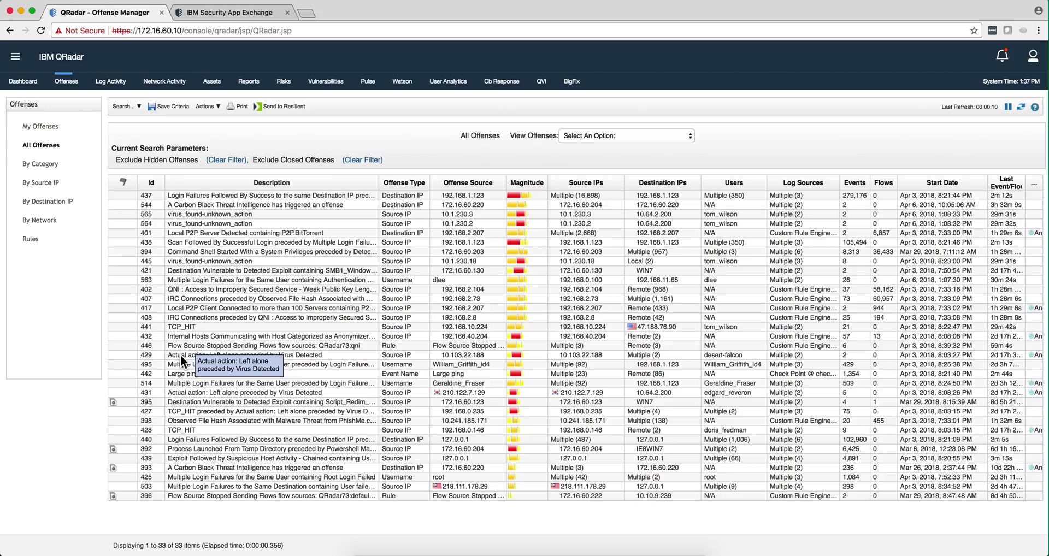
Open offense 429's summary showing Watson's tsunami, smokeloader and uglygorilla links
double_click(181, 355)
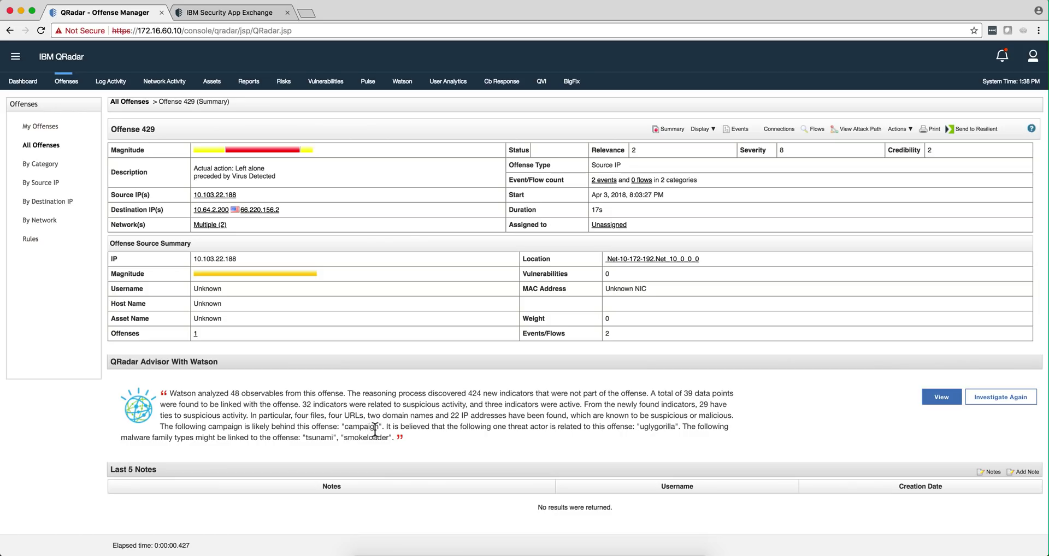
View offense 429's Watson Analyzer graph around source 10.103.22.188, zooming in and out
left_click(942, 398)
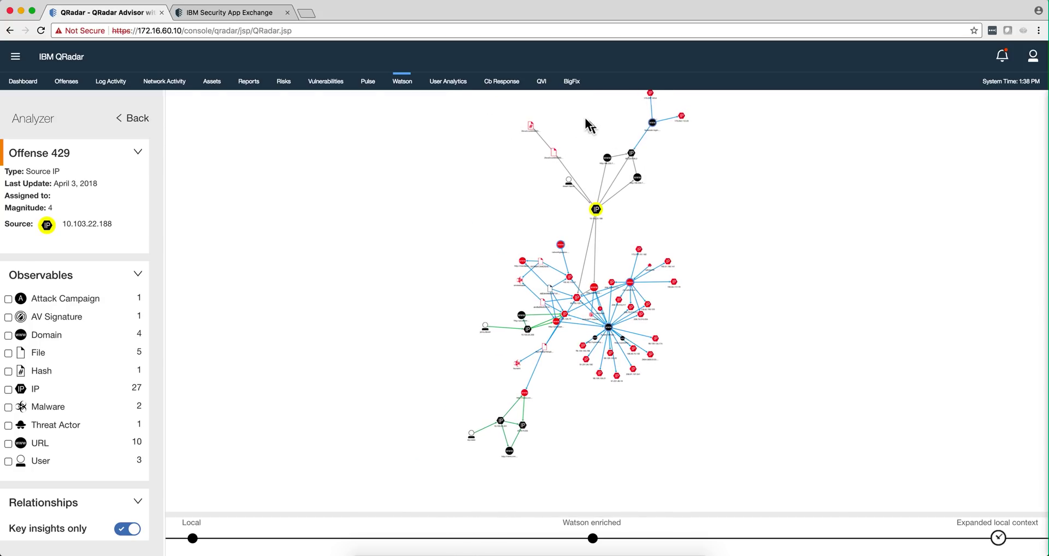
scroll(586, 164, "up", 3)
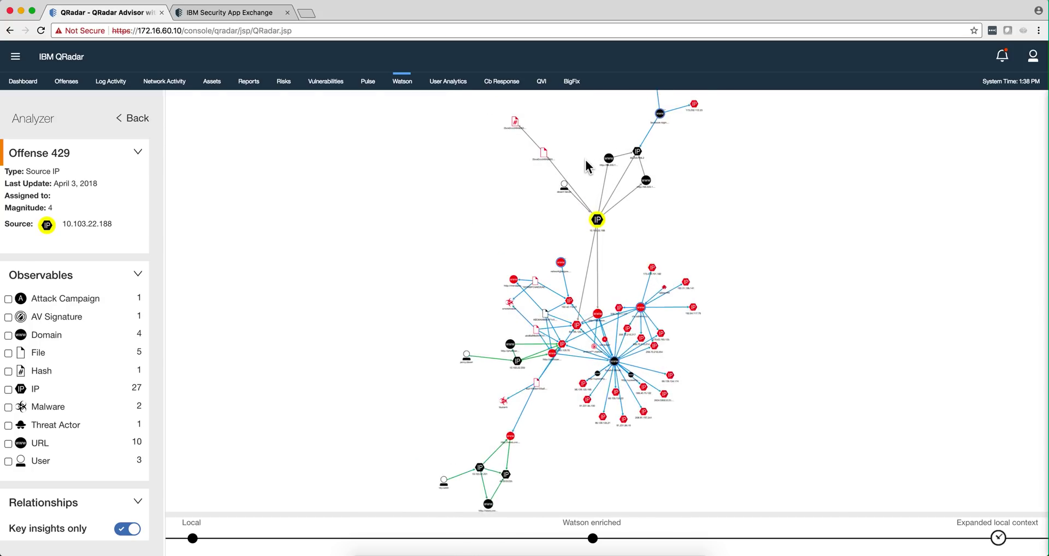
scroll(586, 163, "up", 3)
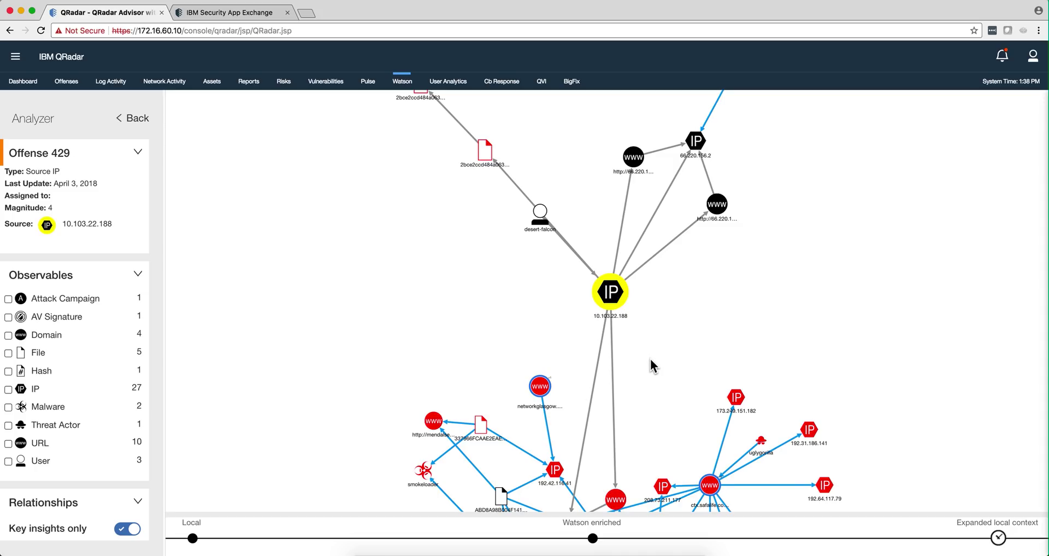
scroll(650, 358, "down", 5)
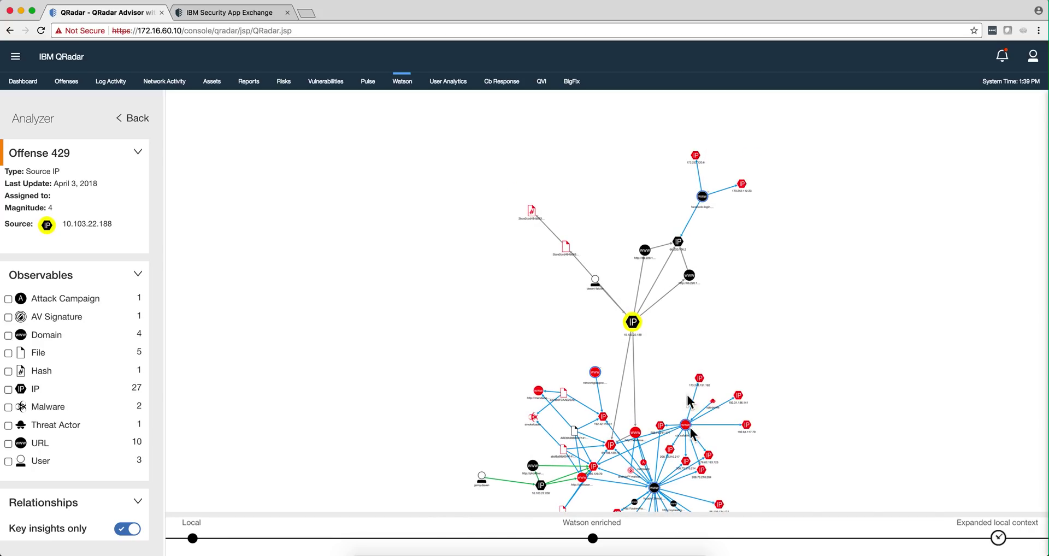
scroll(602, 498, "up", 3)
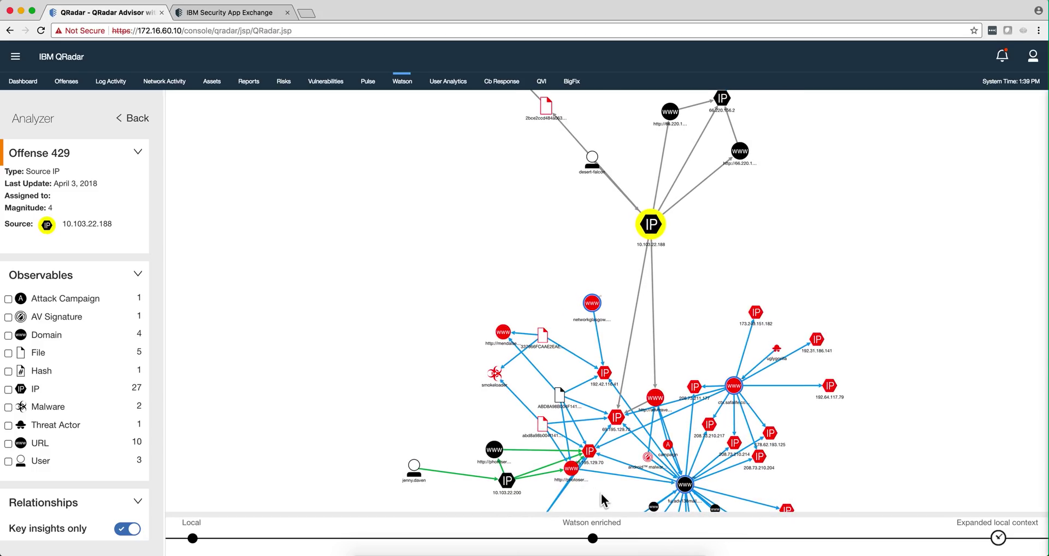
scroll(607, 496, "down", 2)
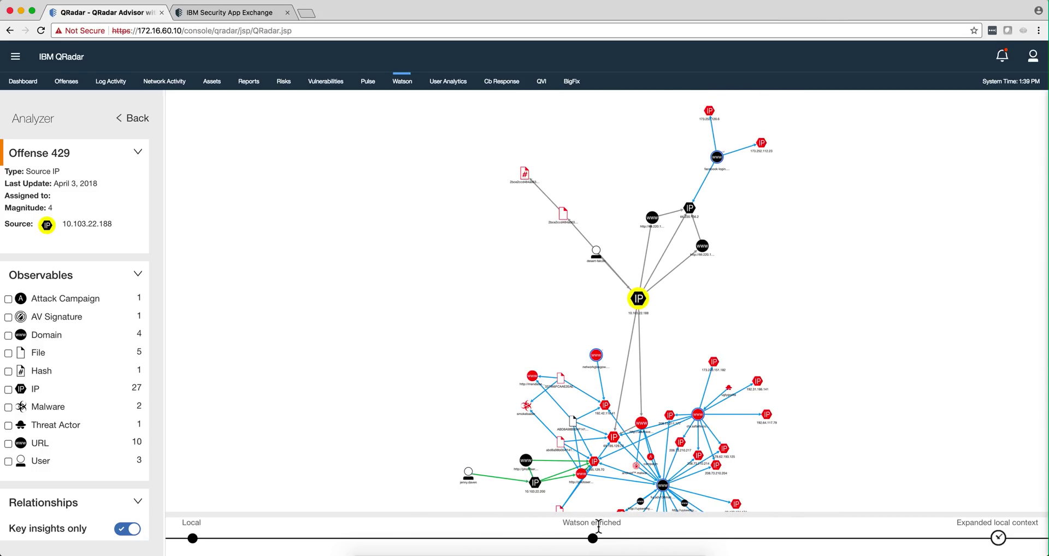
scroll(610, 490, "down", 2)
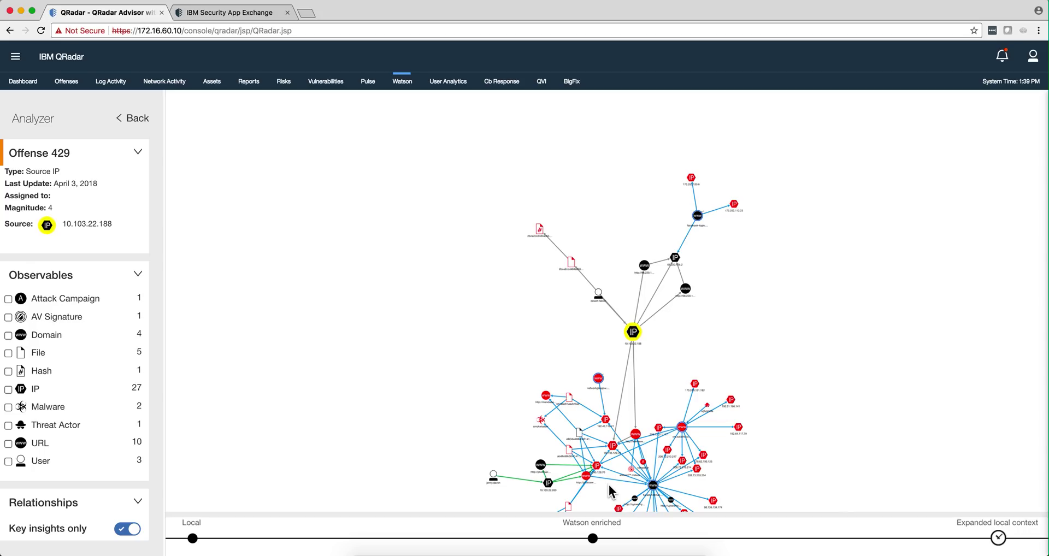
scroll(611, 489, "down", 1)
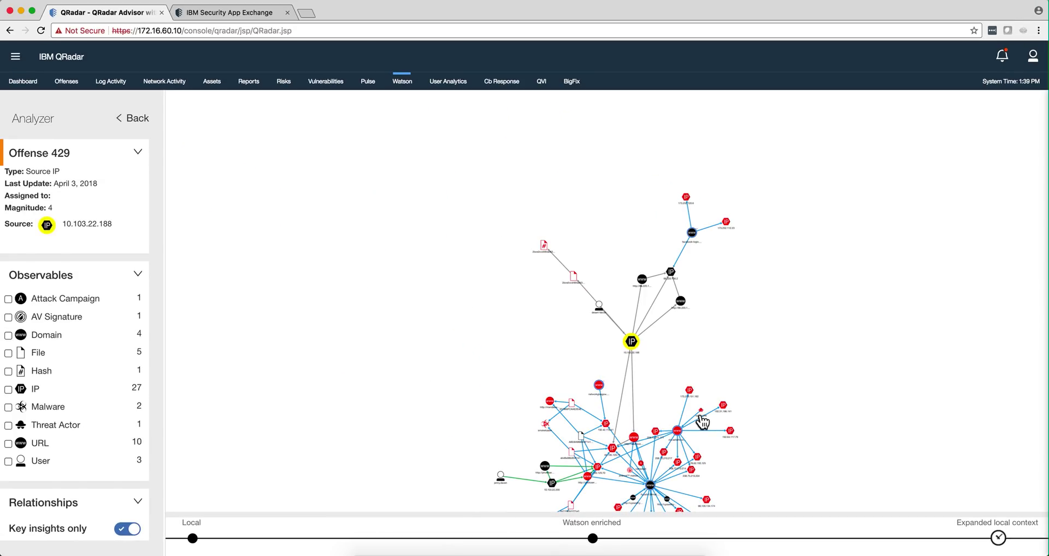
scroll(711, 426, "up", 3)
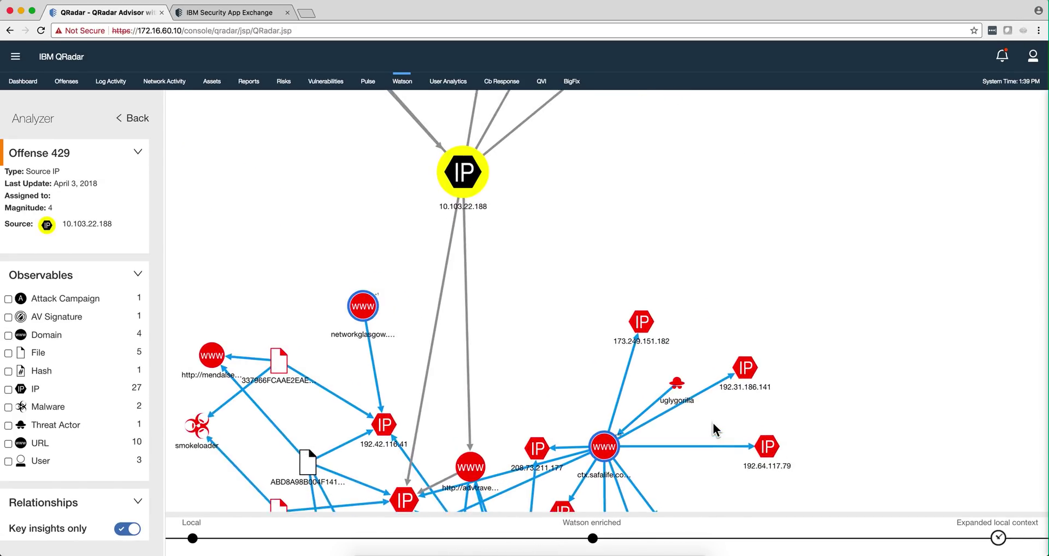
scroll(713, 424, "up", 5)
scroll(713, 424, "down", 8)
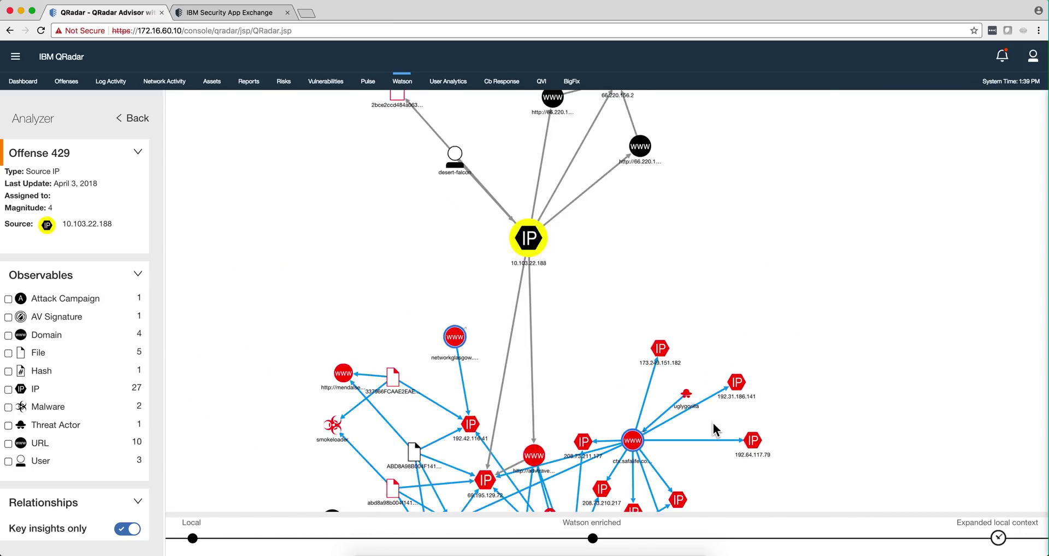
scroll(715, 430, "down", 10)
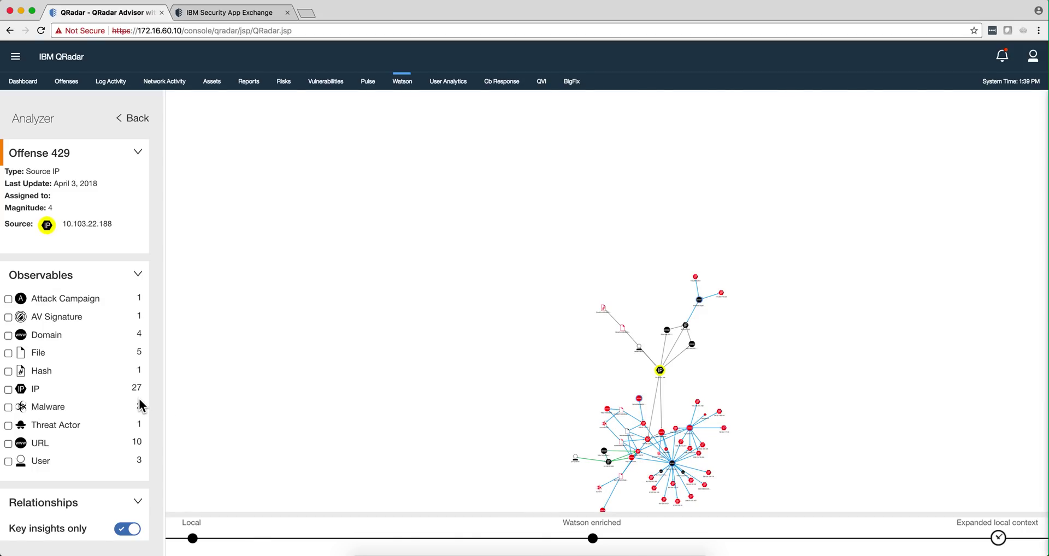
scroll(86, 411, "down", 5)
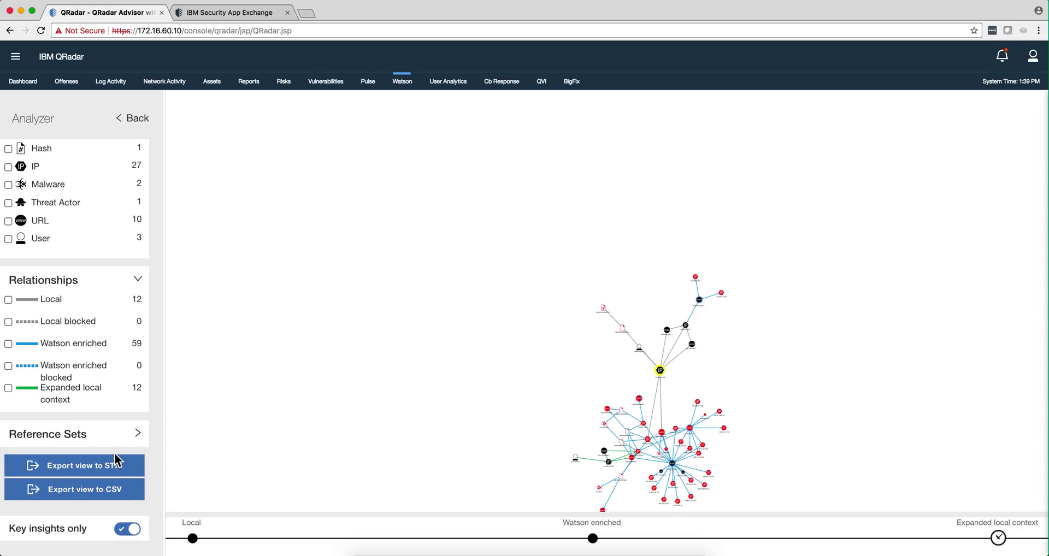
scroll(754, 453, "up", 3)
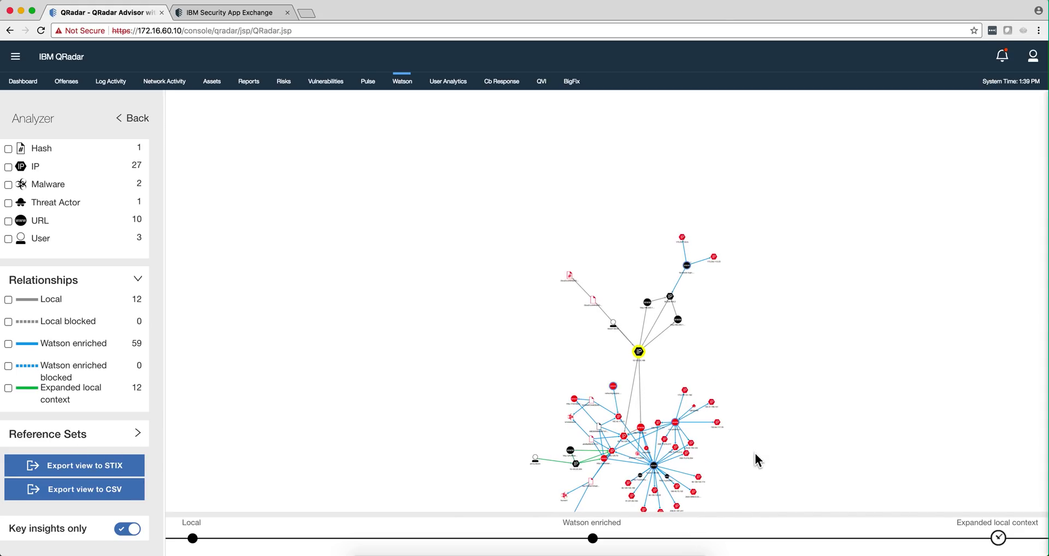
scroll(571, 479, "down", 5)
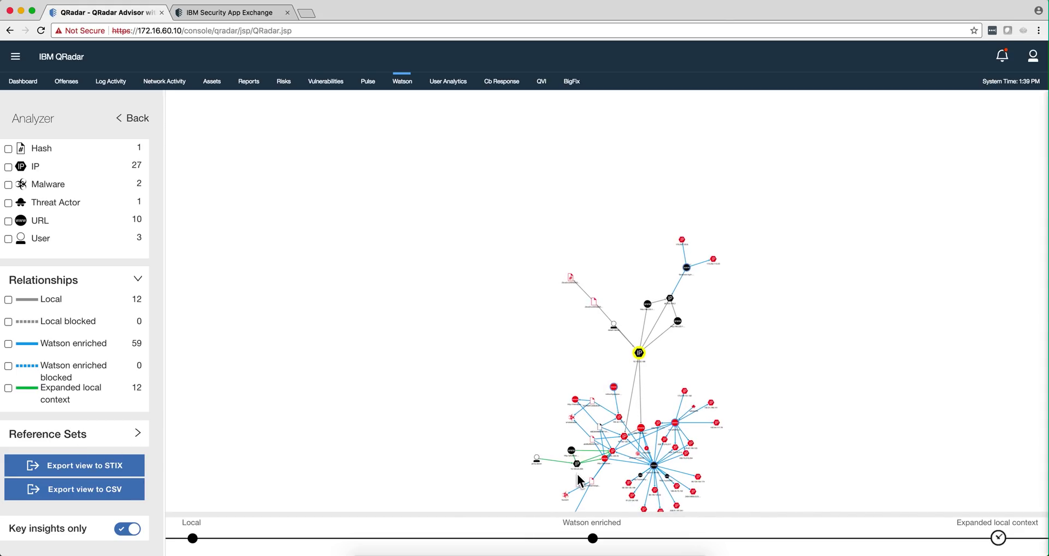
scroll(577, 476, "down", 2)
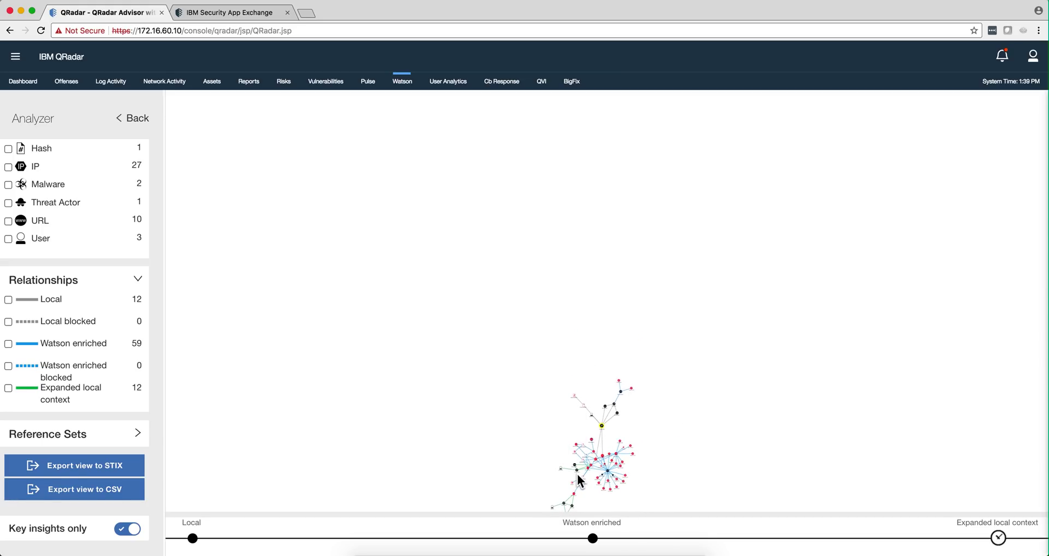
scroll(568, 488, "down", 2)
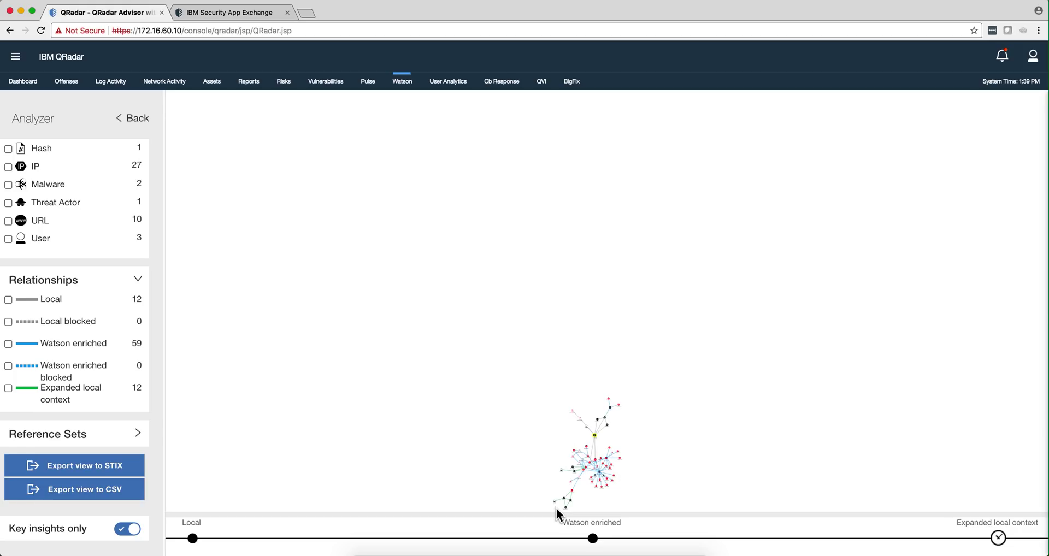
scroll(556, 509, "up", 5)
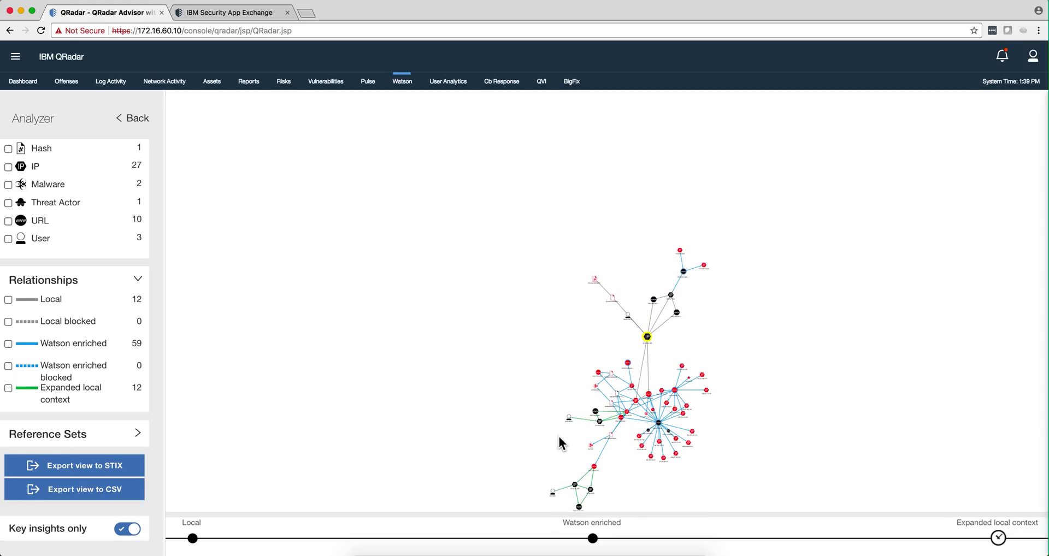
scroll(558, 436, "up", 3)
scroll(558, 436, "down", 2)
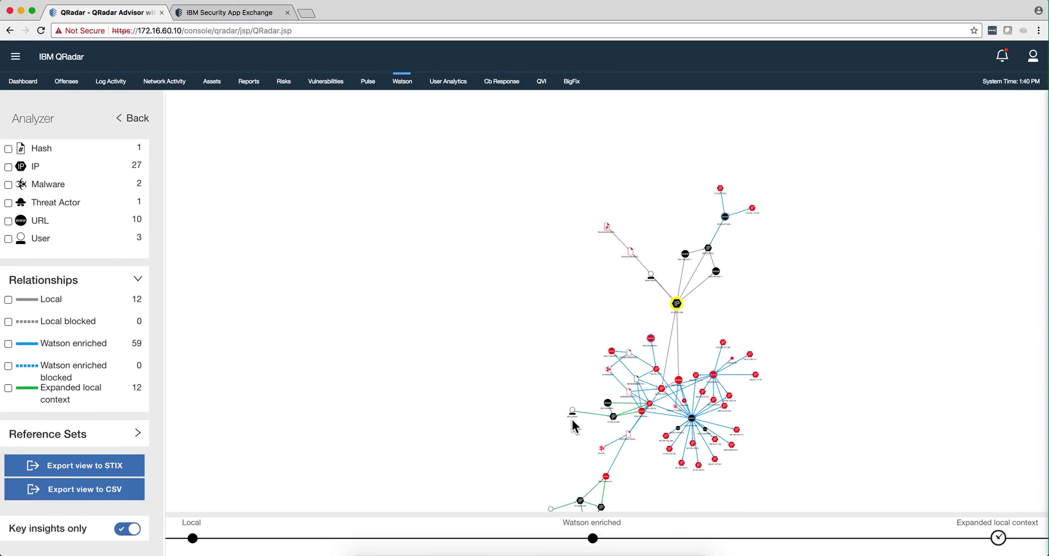
scroll(572, 419, "up", 10)
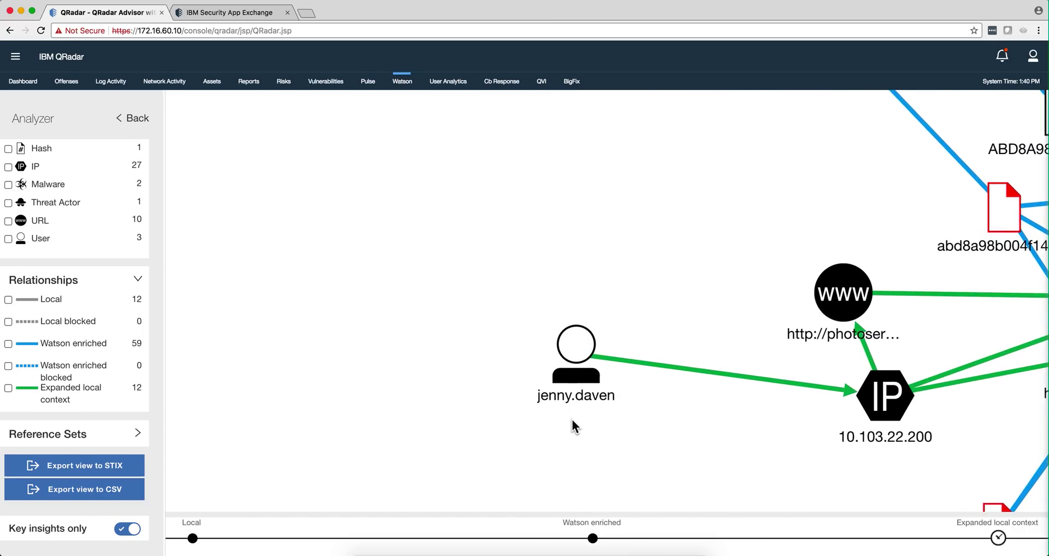
scroll(571, 420, "down", 10)
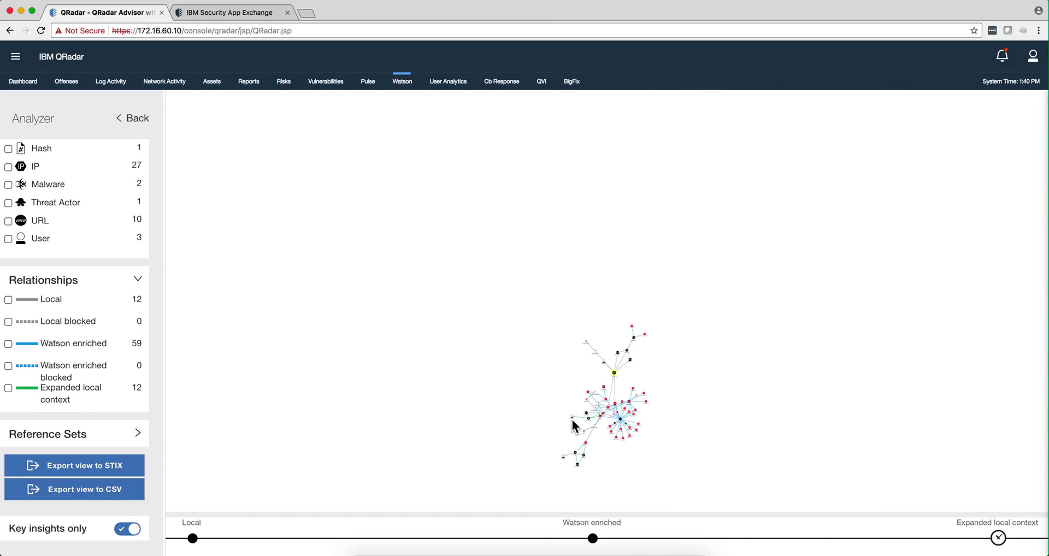
scroll(567, 457, "up", 10)
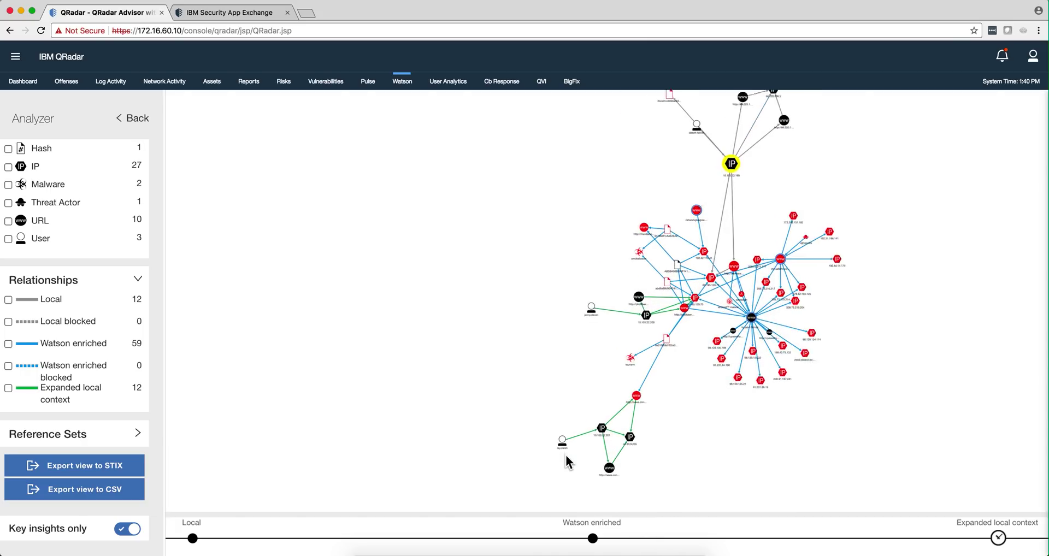
scroll(566, 459, "down", 8)
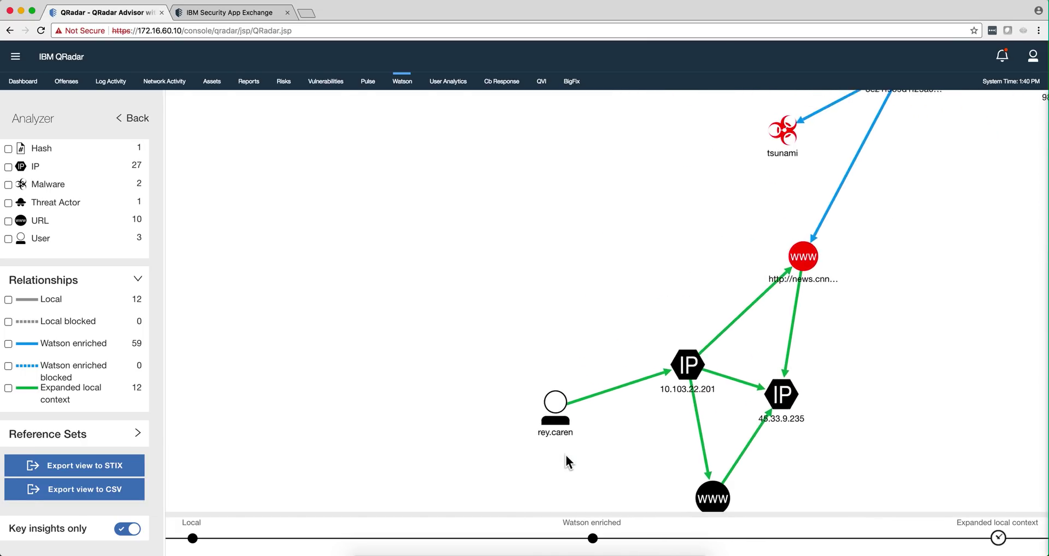